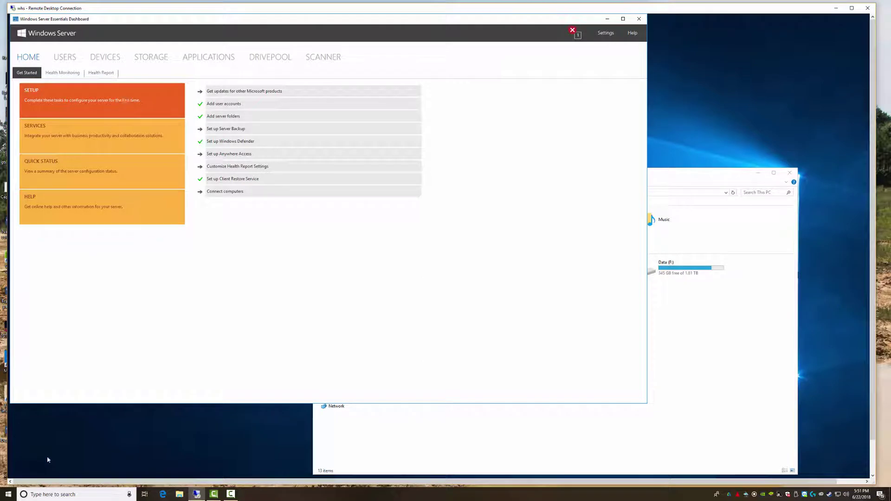
# Check the remote server's basic system information from the admin shortcut menu, then close it.
pyautogui.click(873, 464)
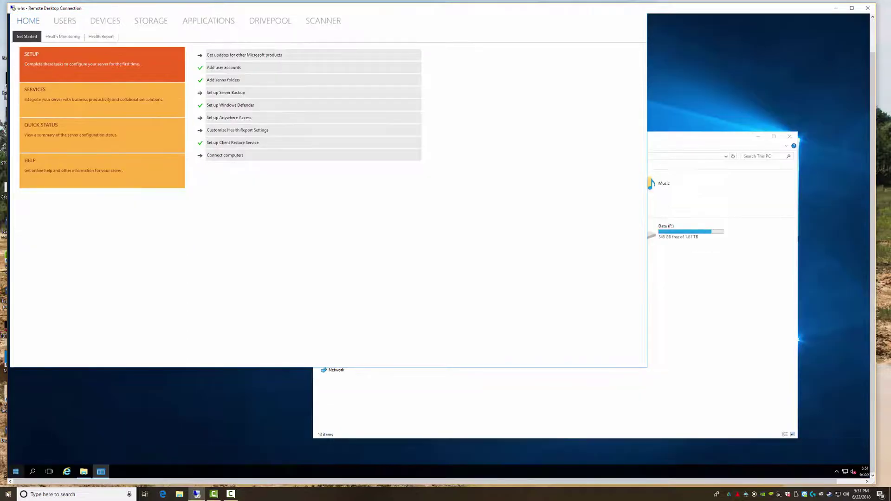
pyautogui.rightClick(15, 473)
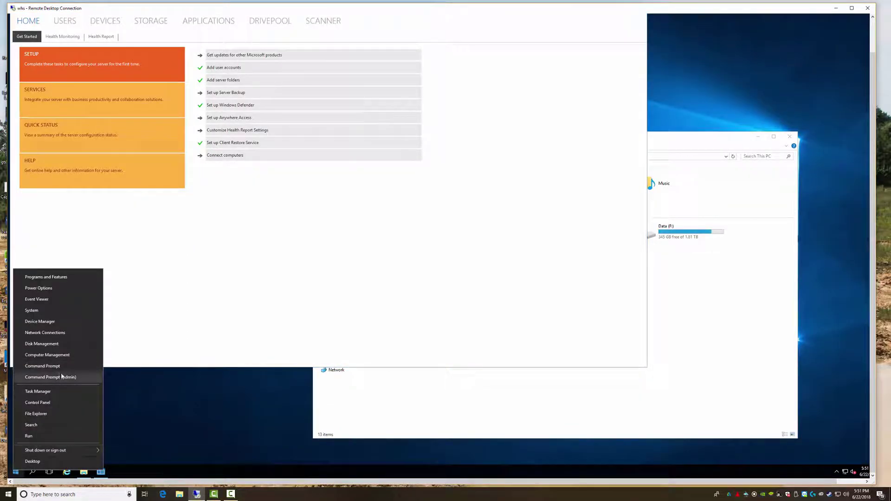
pyautogui.click(32, 310)
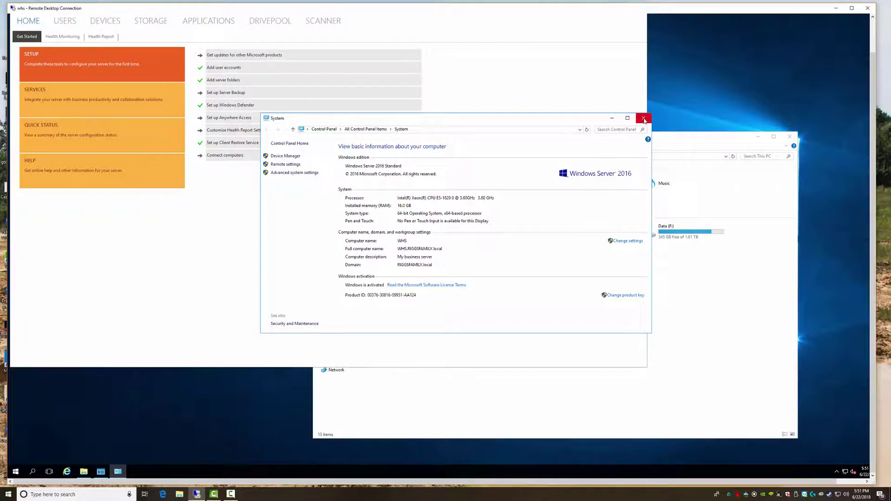
pyautogui.click(644, 119)
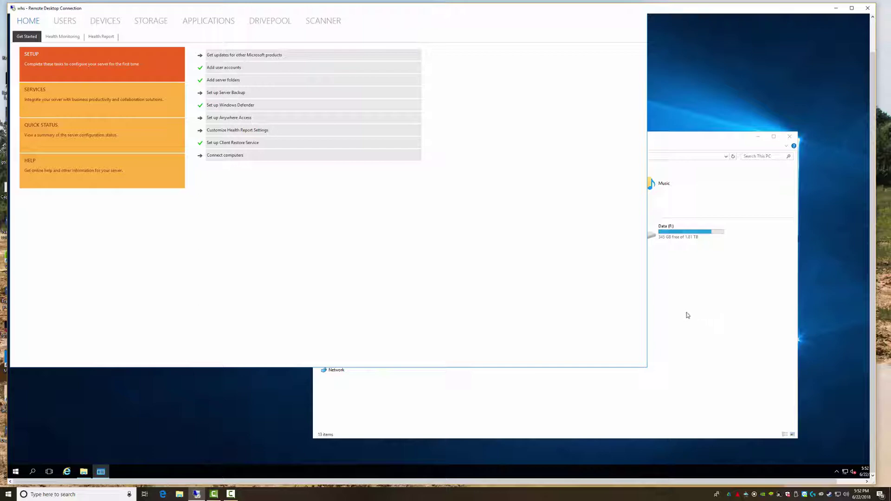
# Bring the This PC drive list forward, then return to the remote server dashboard.
pyautogui.click(687, 314)
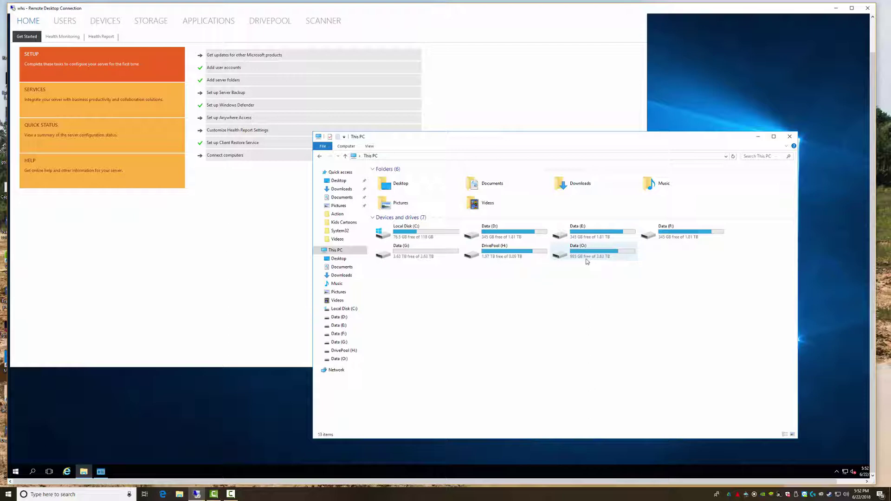
pyautogui.moveTo(587, 261)
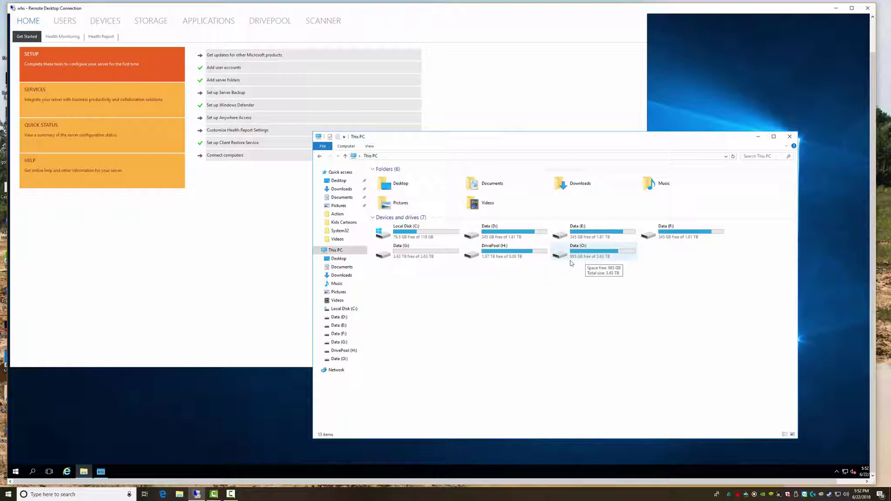
pyautogui.click(261, 219)
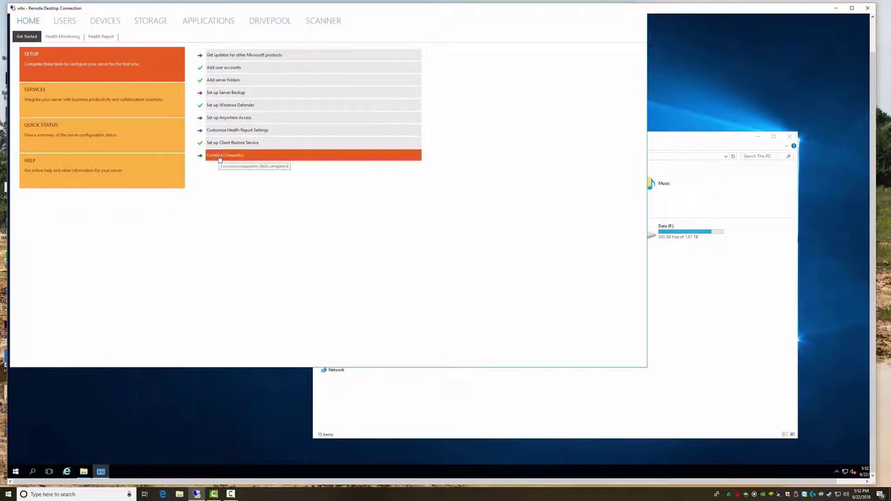
pyautogui.moveTo(873, 206); pyautogui.dragTo(873, 174)
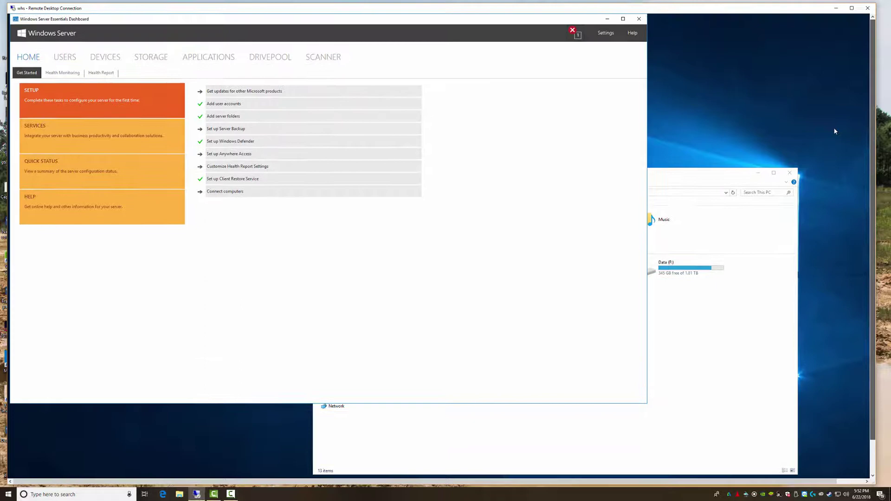
# Open the DrivePool overview and inspect each pooled disk's details card.
pyautogui.click(271, 58)
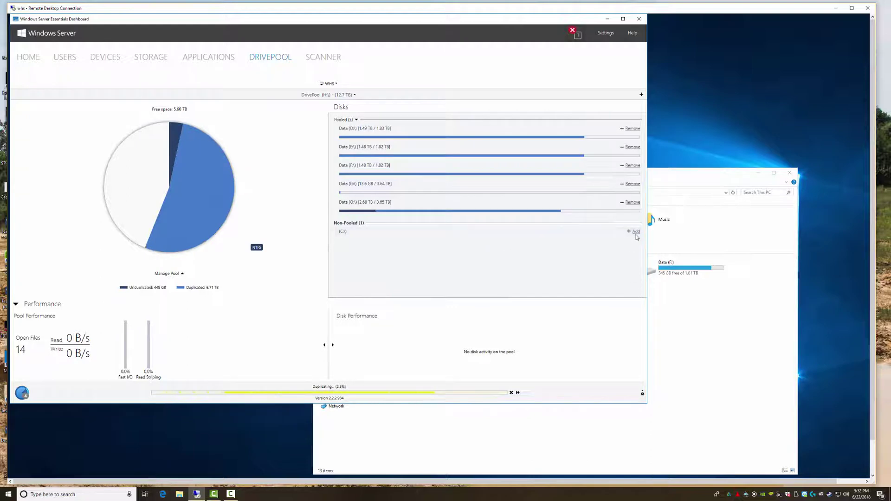
pyautogui.moveTo(636, 235)
pyautogui.moveTo(379, 184)
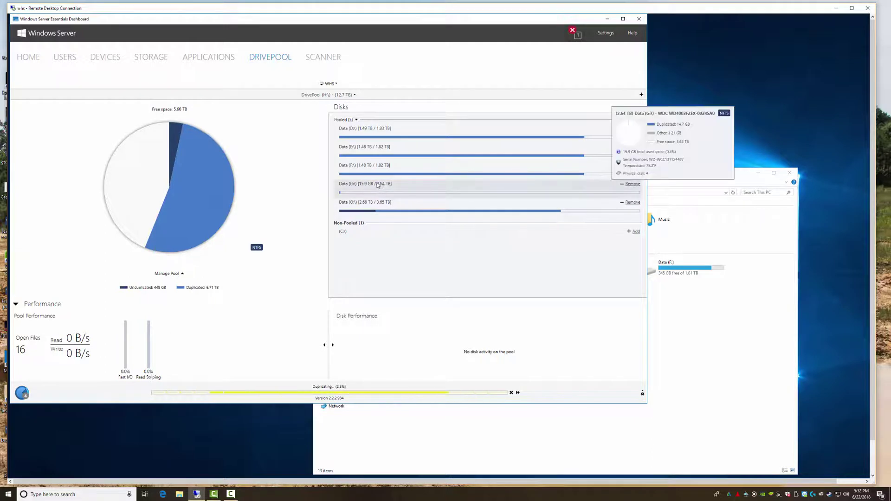
pyautogui.moveTo(383, 132)
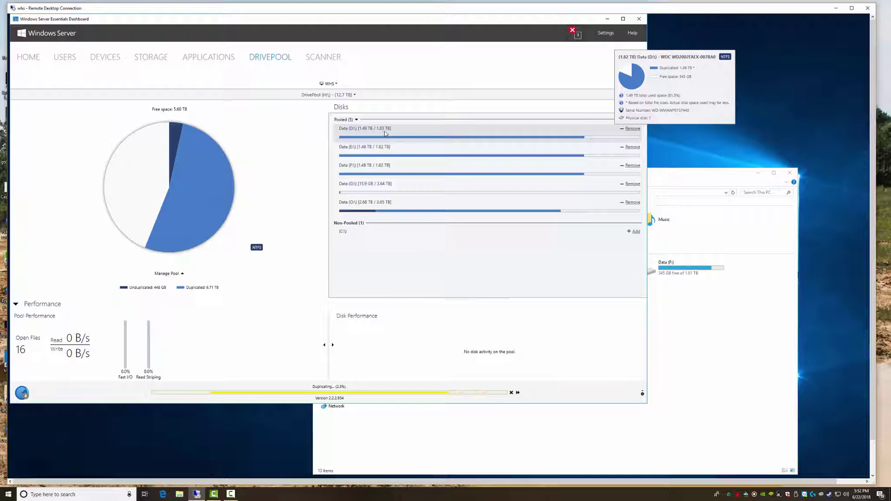
pyautogui.moveTo(388, 207)
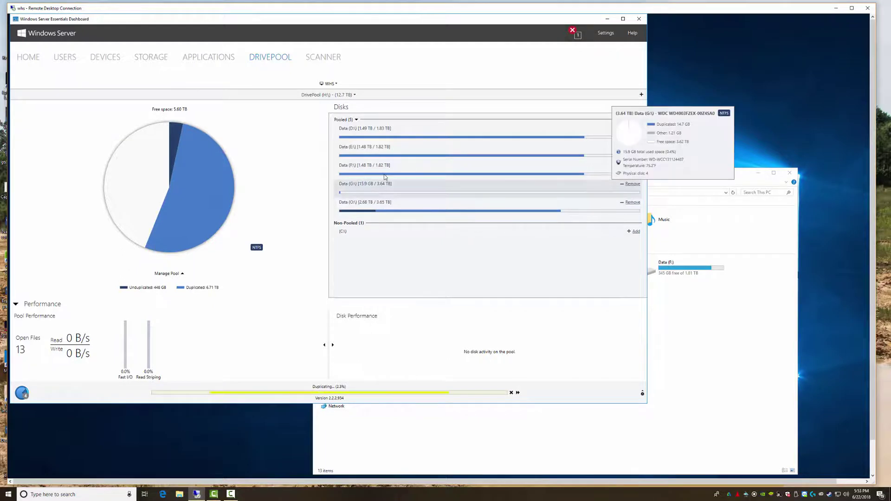
pyautogui.moveTo(382, 168)
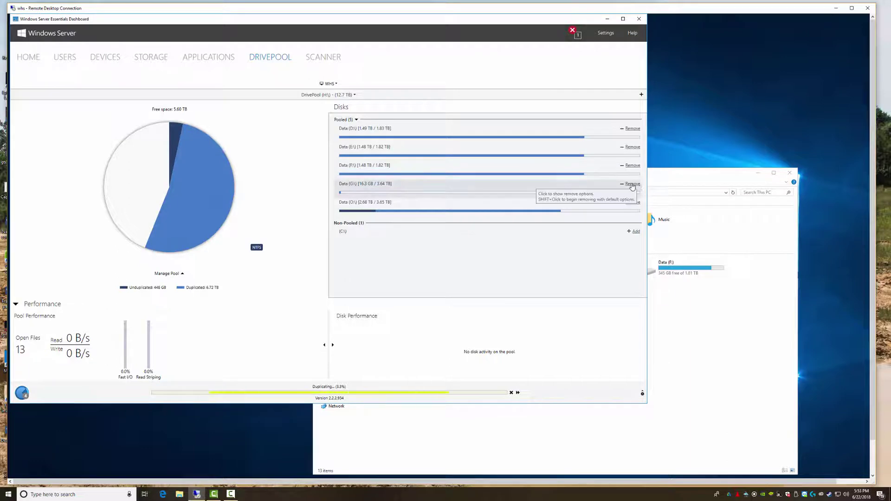
pyautogui.moveTo(353, 192)
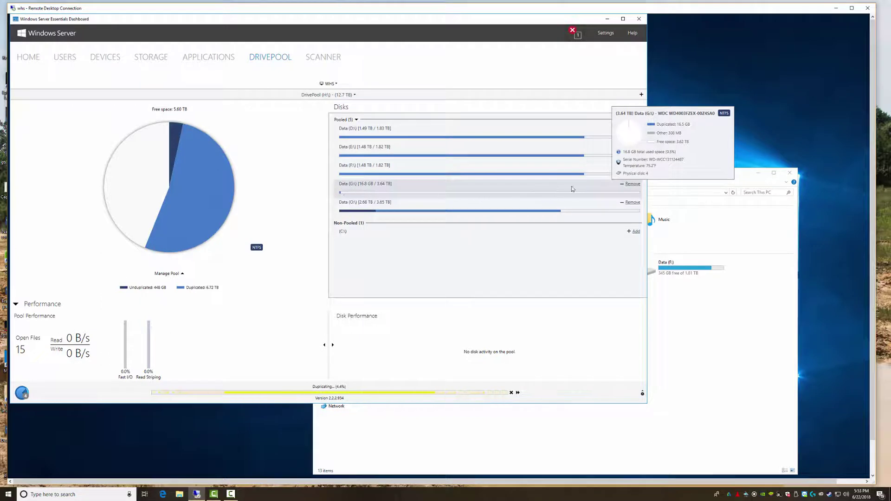
pyautogui.moveTo(592, 139)
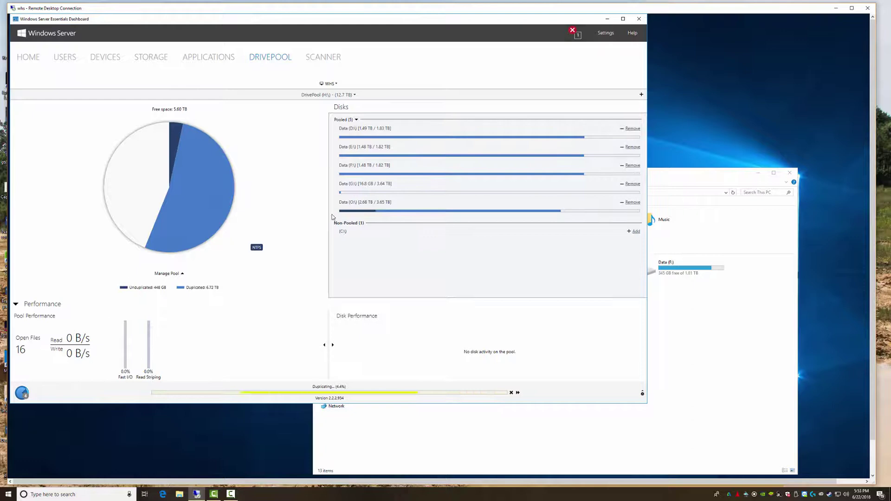
pyautogui.moveTo(422, 195)
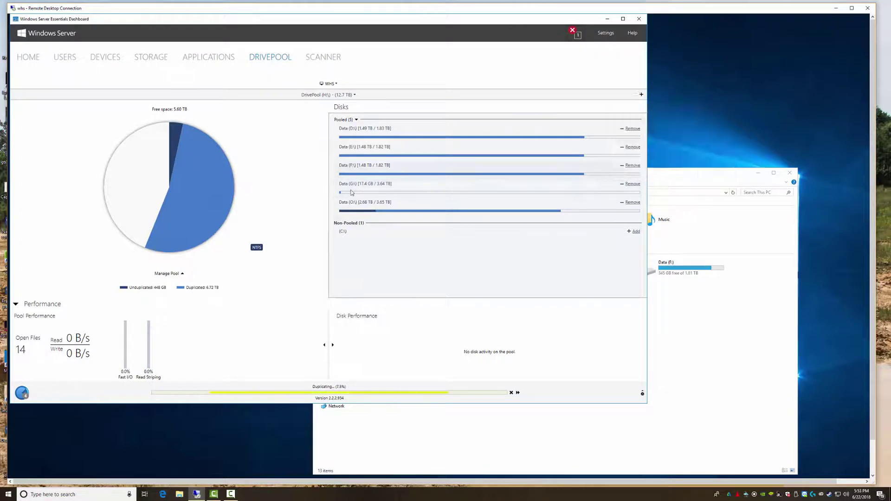
pyautogui.moveTo(617, 220)
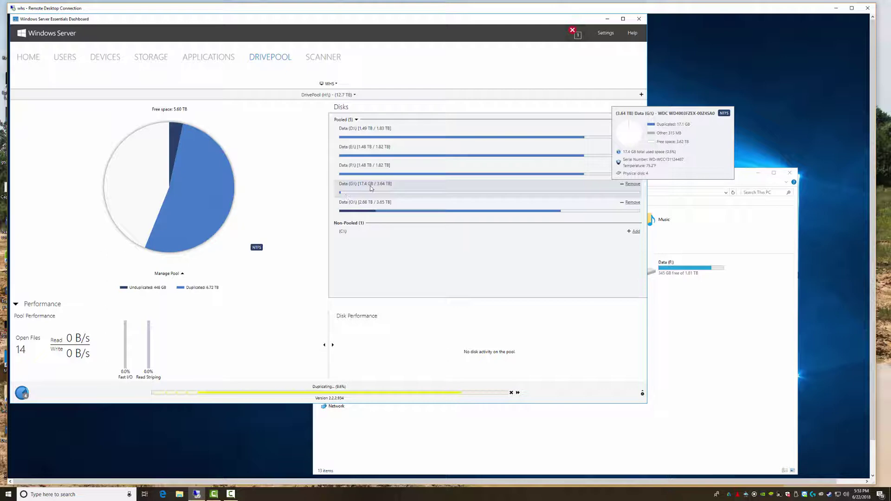
pyautogui.moveTo(363, 215)
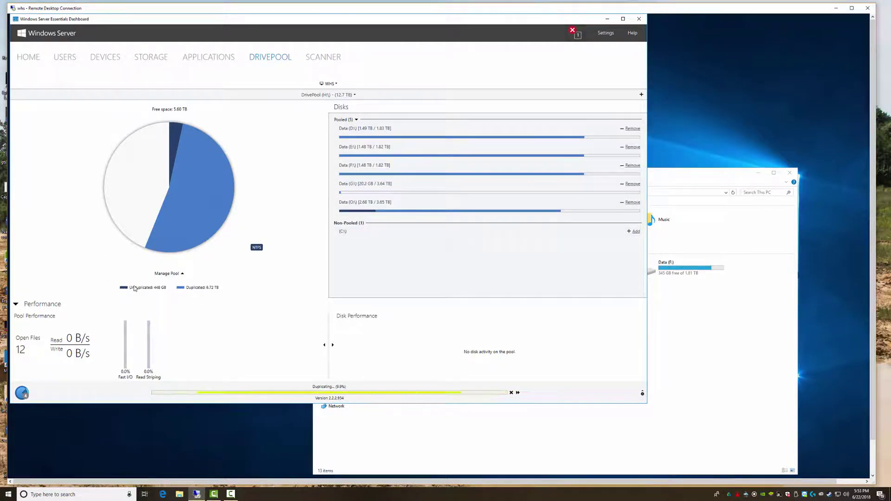
pyautogui.moveTo(346, 394)
pyautogui.moveTo(378, 129)
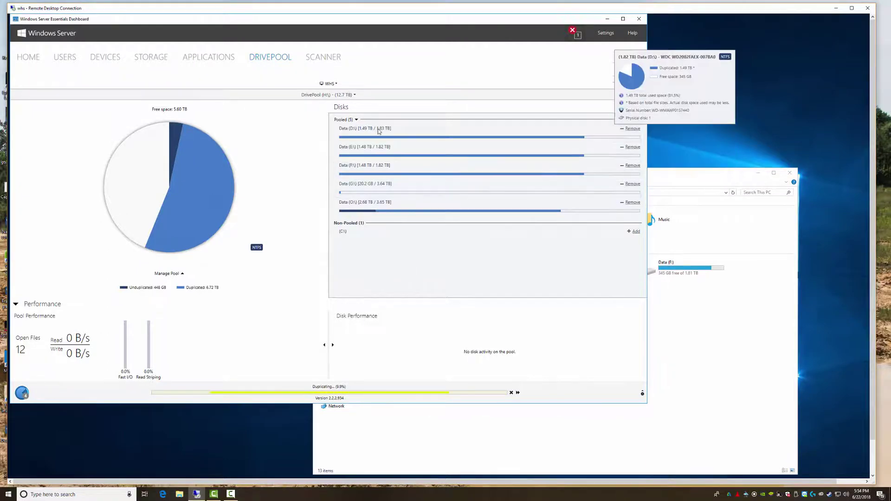
# Open the pool's Folder Duplication settings and move the window aside to reveal the chart.
pyautogui.click(181, 275)
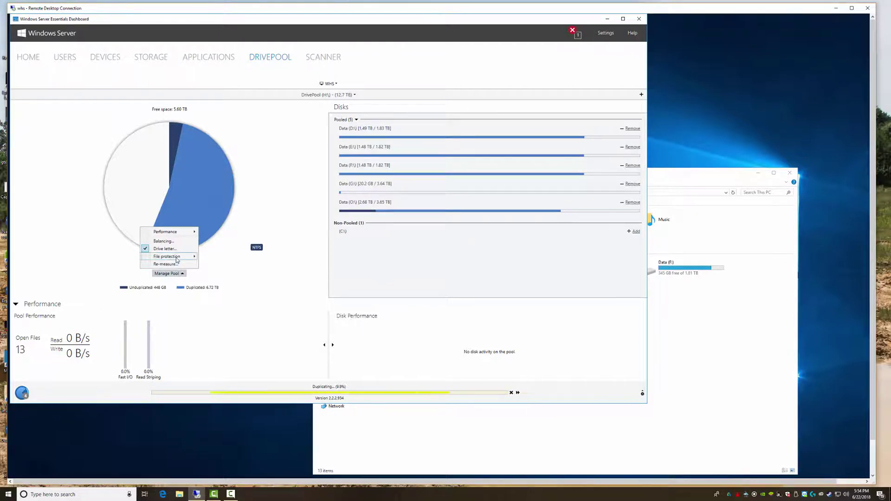
pyautogui.moveTo(177, 259)
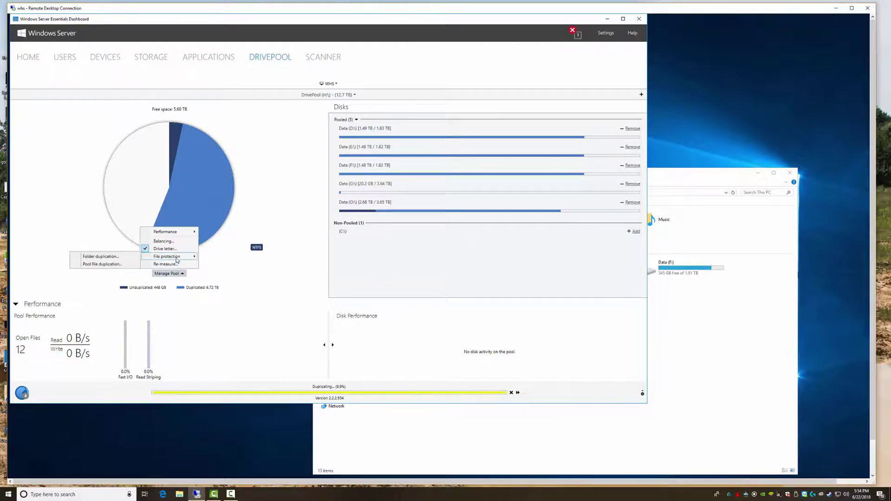
pyautogui.click(99, 259)
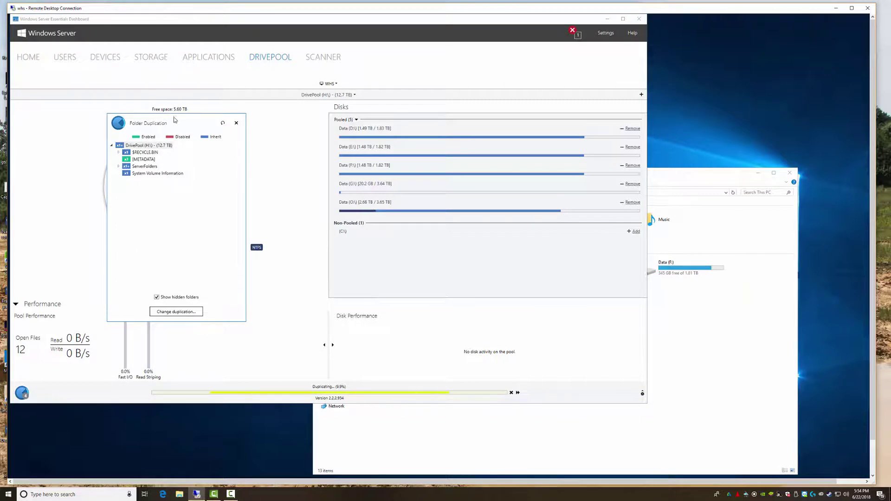
pyautogui.moveTo(175, 120); pyautogui.dragTo(277, 154)
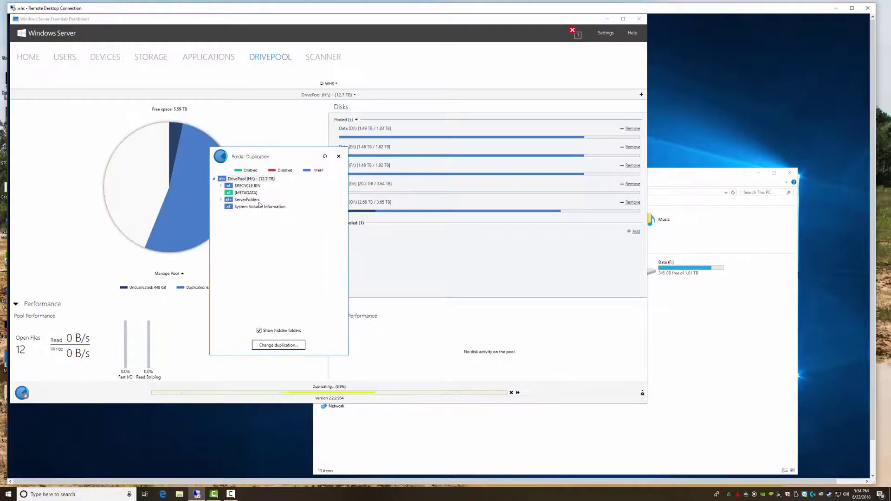
# Review the $RECYCLE.BIN, ServerFolders, Data and Photos folders in the duplication tree, then close the dialog.
pyautogui.click(221, 186)
pyautogui.click(221, 186)
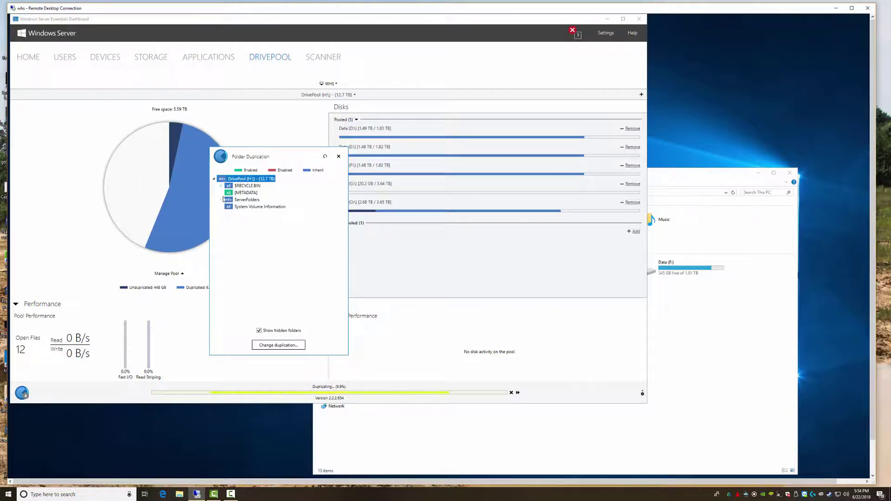
pyautogui.click(221, 200)
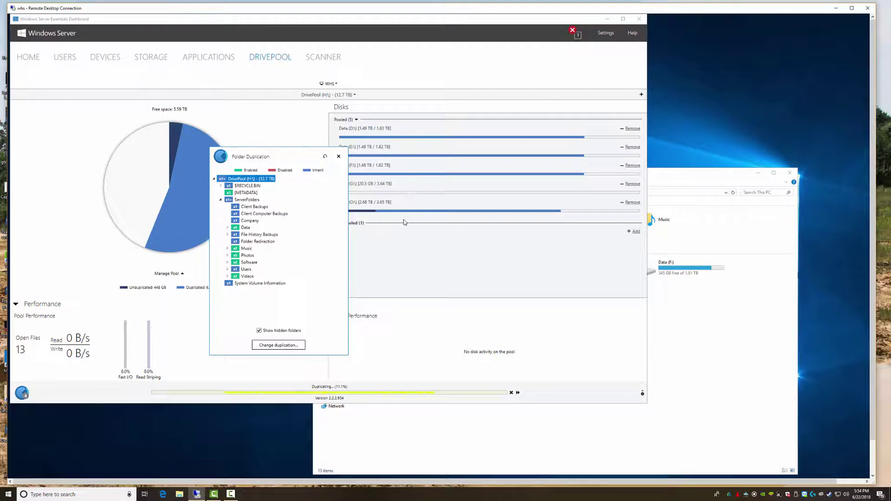
pyautogui.click(227, 228)
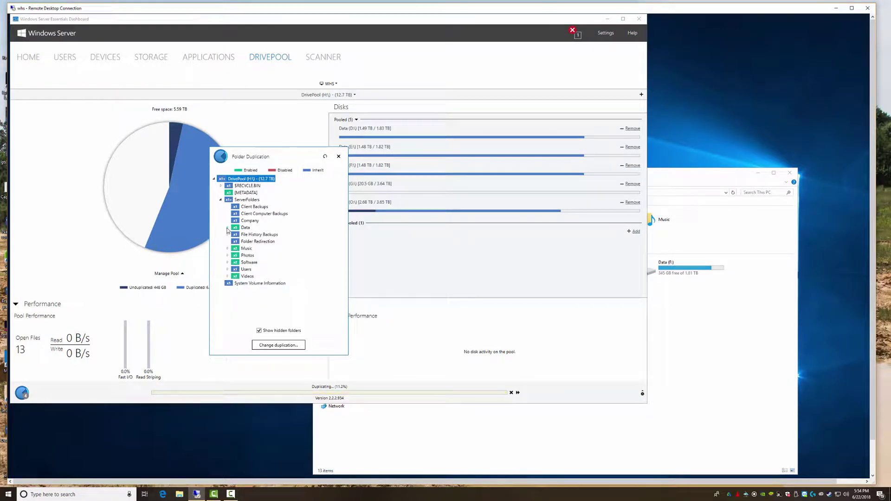
pyautogui.click(228, 256)
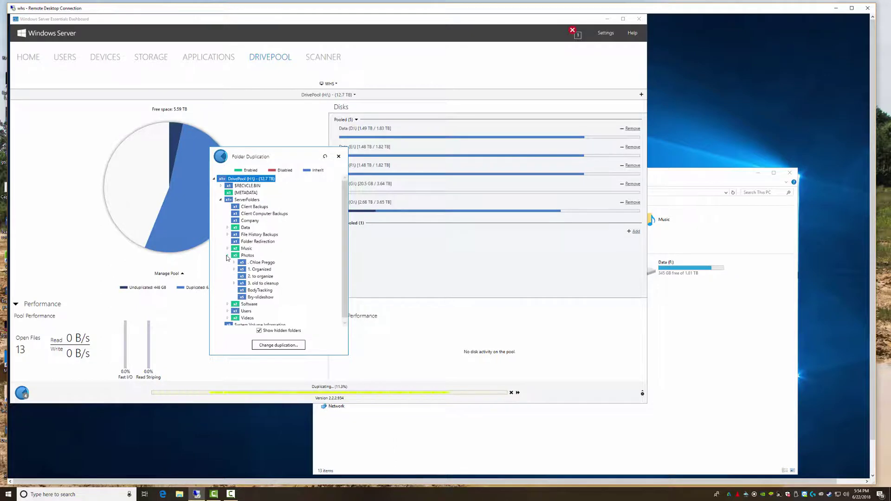
pyautogui.click(228, 256)
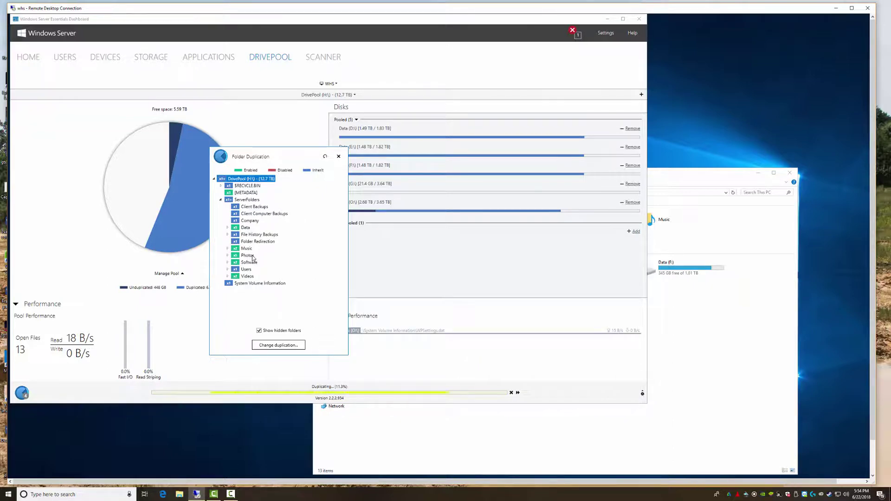
pyautogui.moveTo(282, 155); pyautogui.dragTo(247, 170)
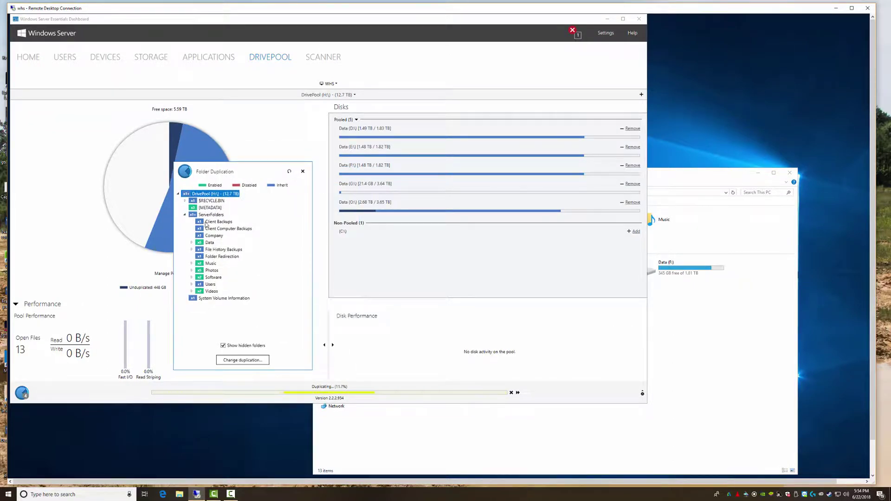
pyautogui.click(303, 171)
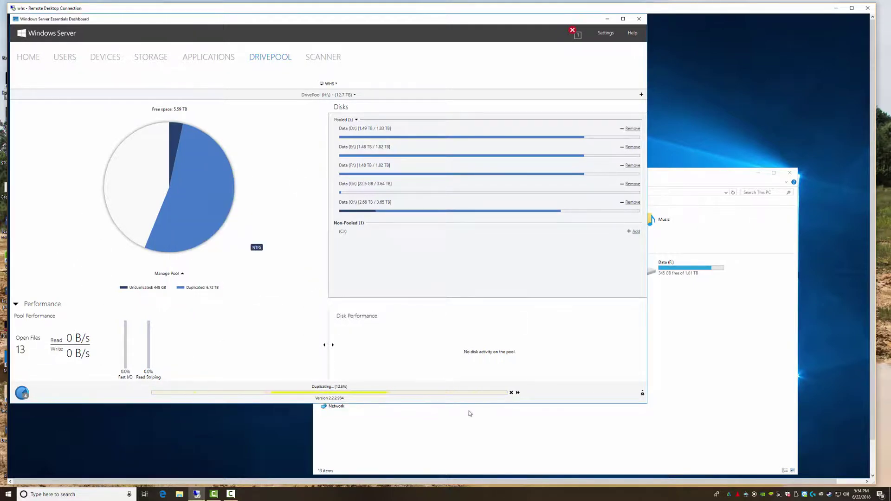
# Browse DrivePool (H:) to ServerFolders › Photos › 1. Organized › 2018 › 2018-01-18.
pyautogui.click(469, 469)
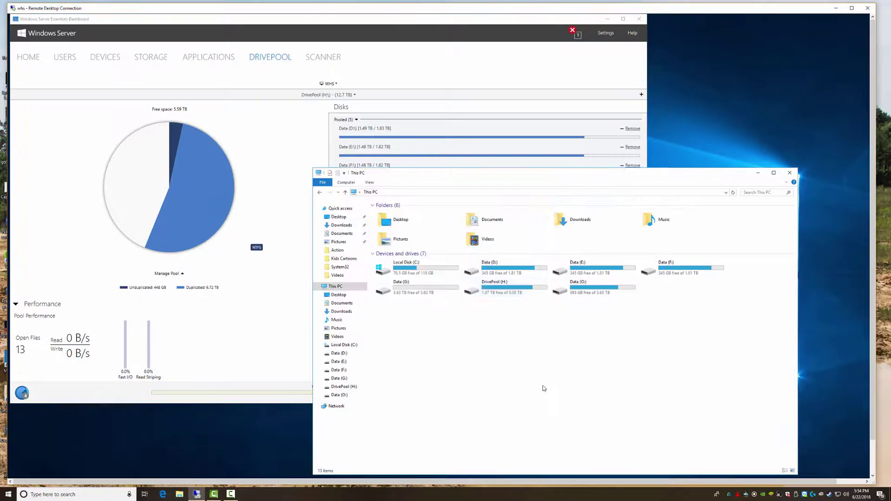
pyautogui.doubleClick(496, 287)
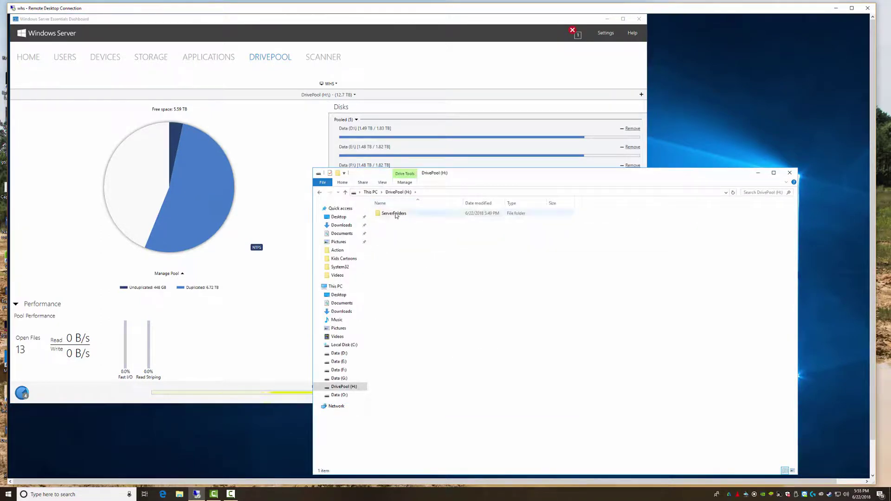
pyautogui.doubleClick(397, 217)
pyautogui.doubleClick(388, 264)
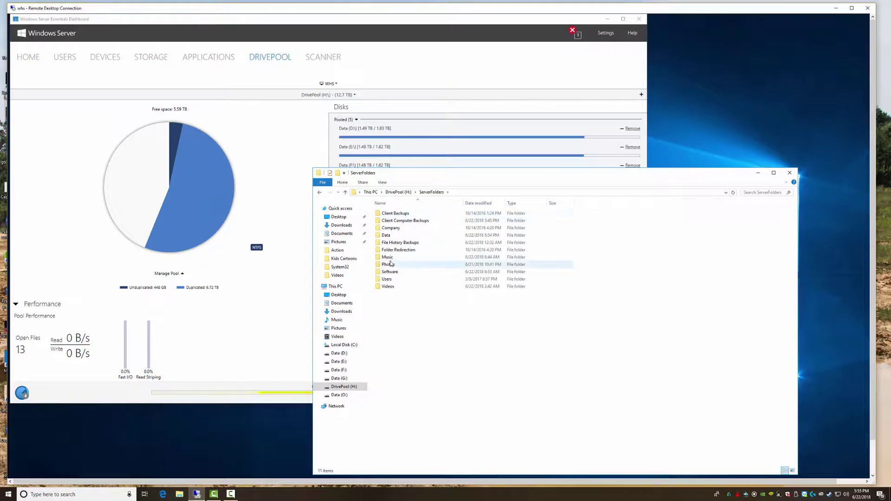
pyautogui.click(402, 214)
pyautogui.doubleClick(401, 220)
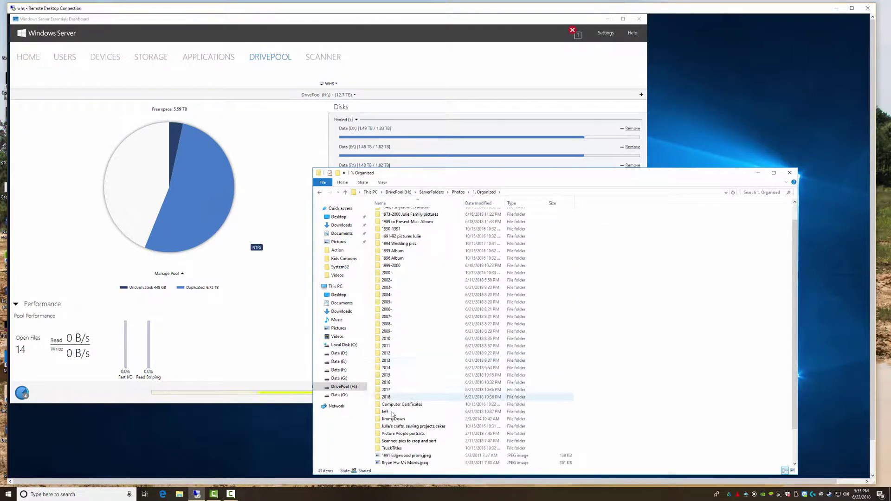
pyautogui.doubleClick(388, 418)
pyautogui.doubleClick(388, 214)
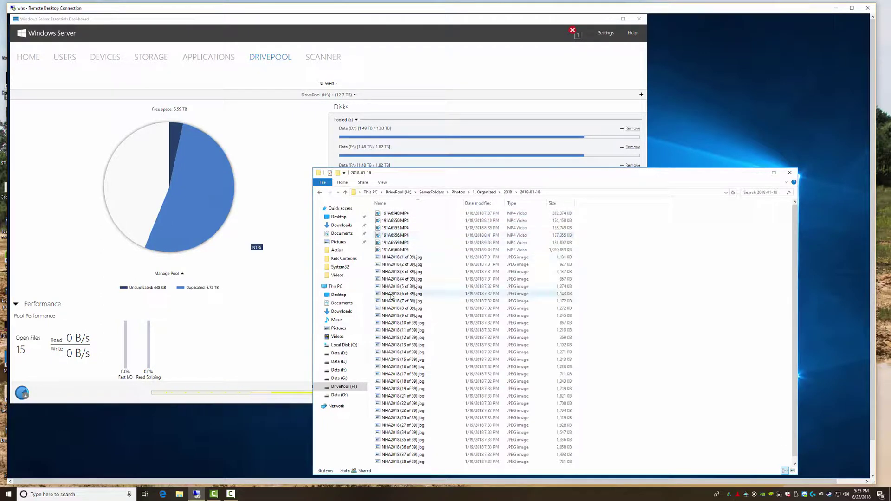
pyautogui.click(402, 294)
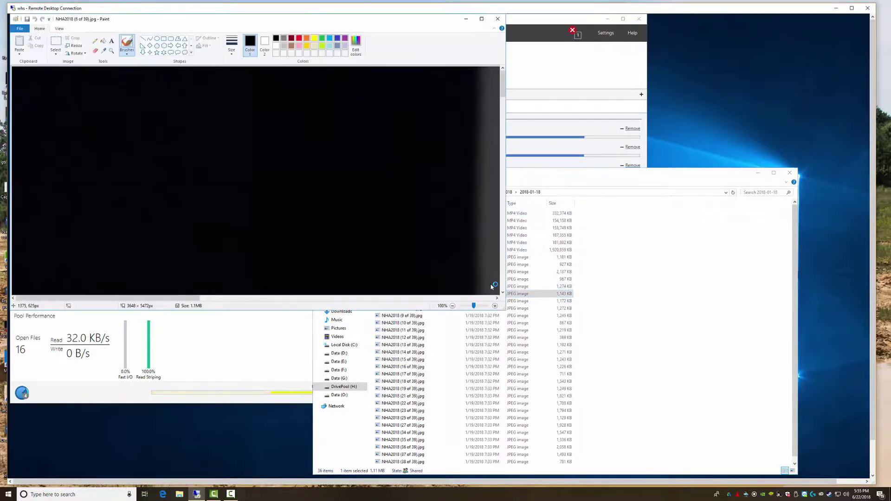
pyautogui.scroll(-10, 451, 262)
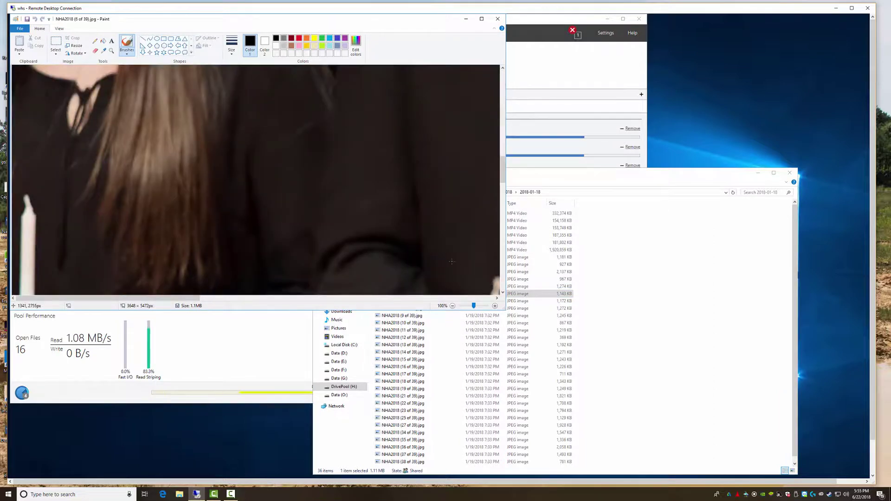
pyautogui.scroll(-3, 451, 262)
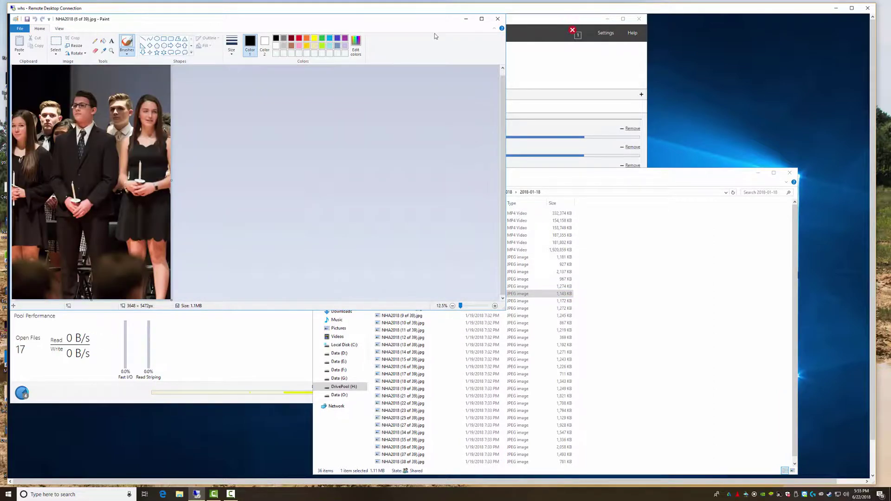
pyautogui.click(498, 20)
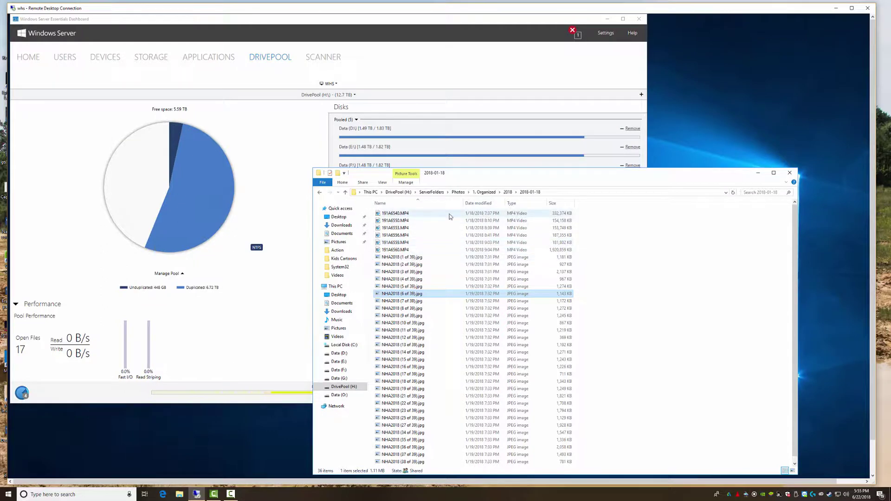
# Browse Data (F:)'s PoolPart folder to ServerFolders › Photos › 1. Organized › 2018 › 2018-01-18.
pyautogui.click(371, 192)
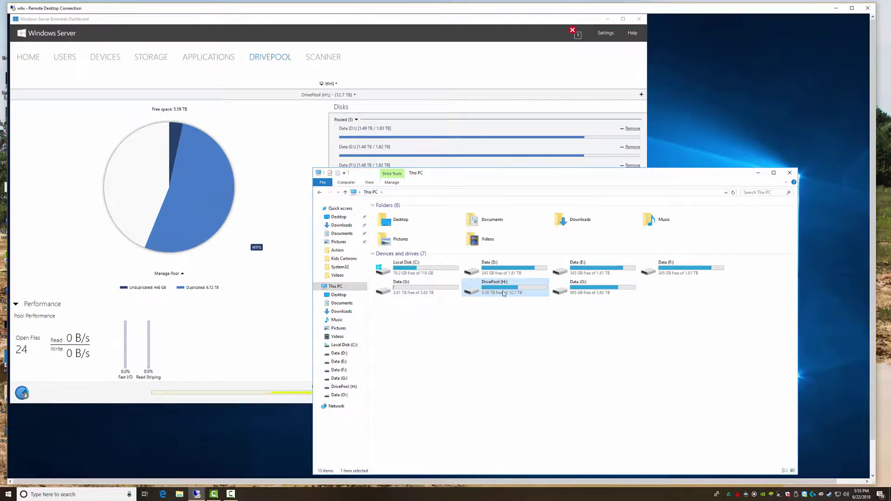
pyautogui.doubleClick(676, 270)
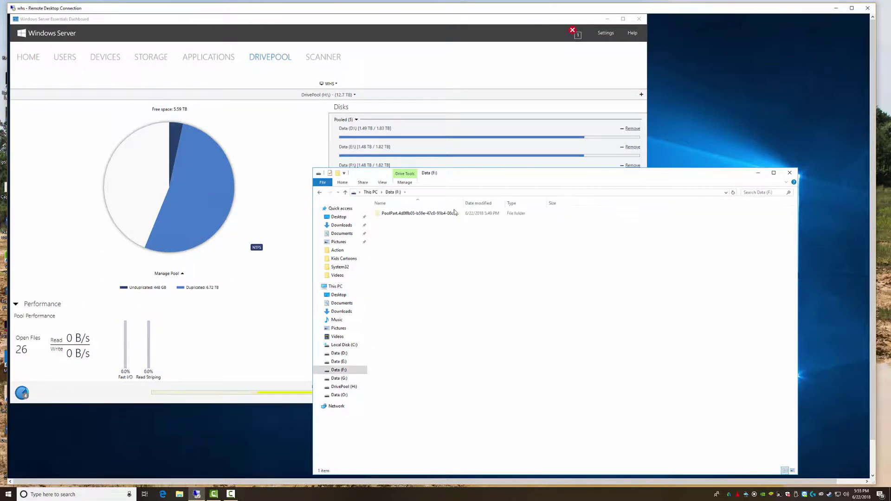
pyautogui.doubleClick(409, 216)
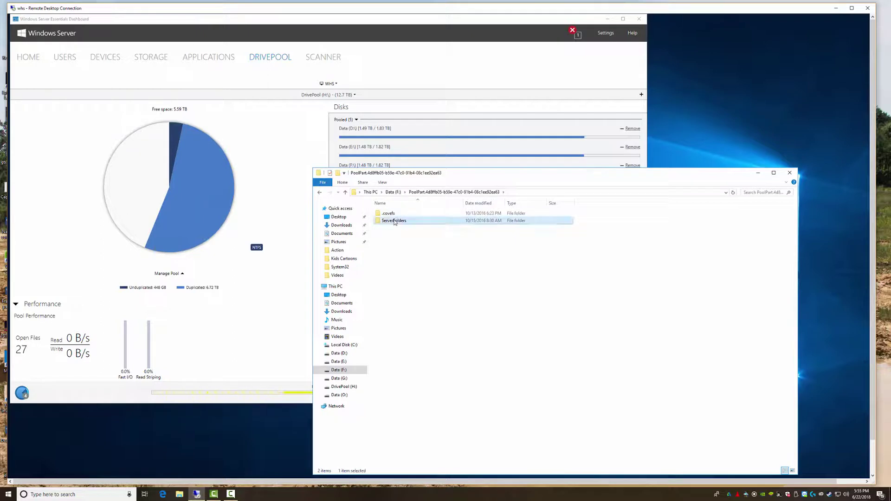
pyautogui.doubleClick(394, 221)
pyautogui.doubleClick(388, 242)
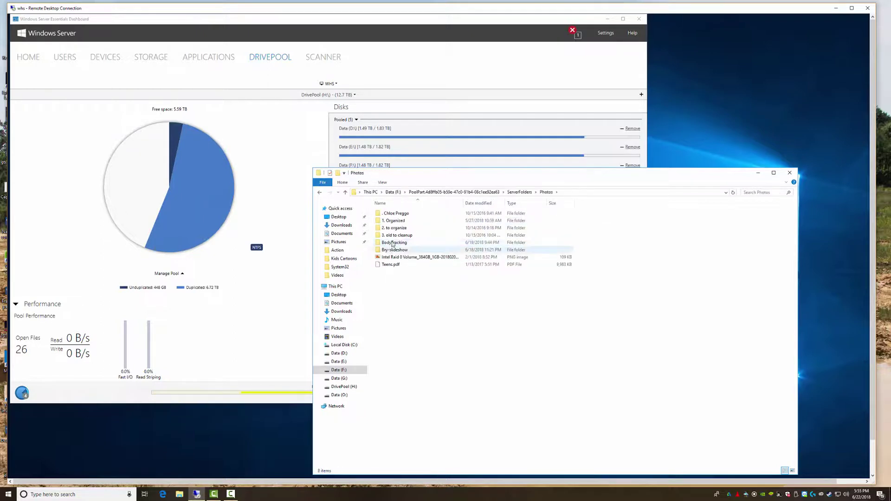
pyautogui.doubleClick(542, 329)
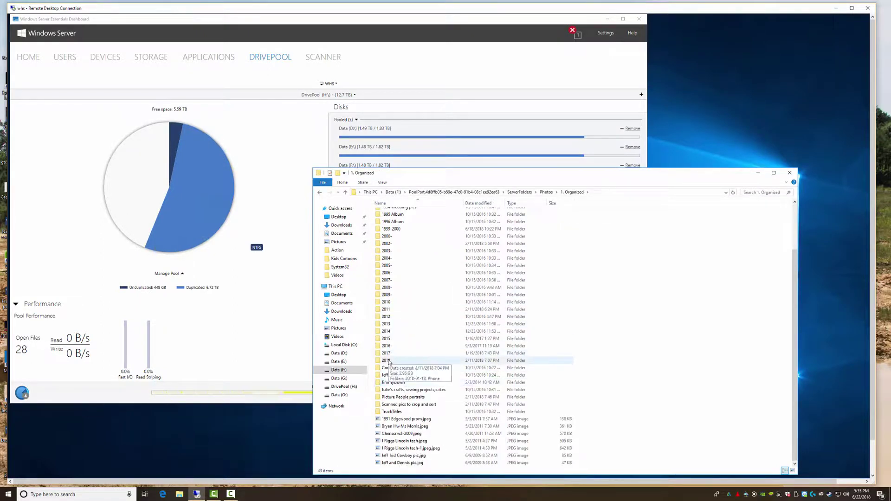
pyautogui.doubleClick(399, 353)
pyautogui.doubleClick(391, 213)
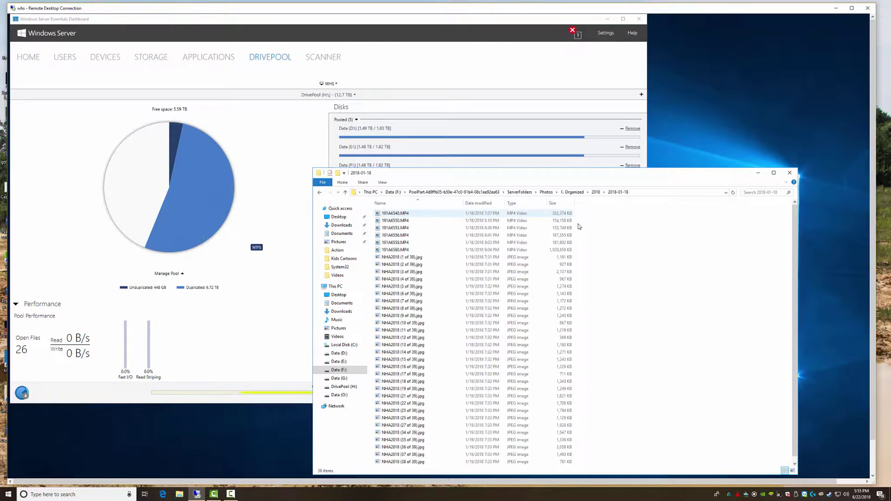
# View NHA2018 (10 of 39).jpg in Paint, then close it.
pyautogui.doubleClick(402, 323)
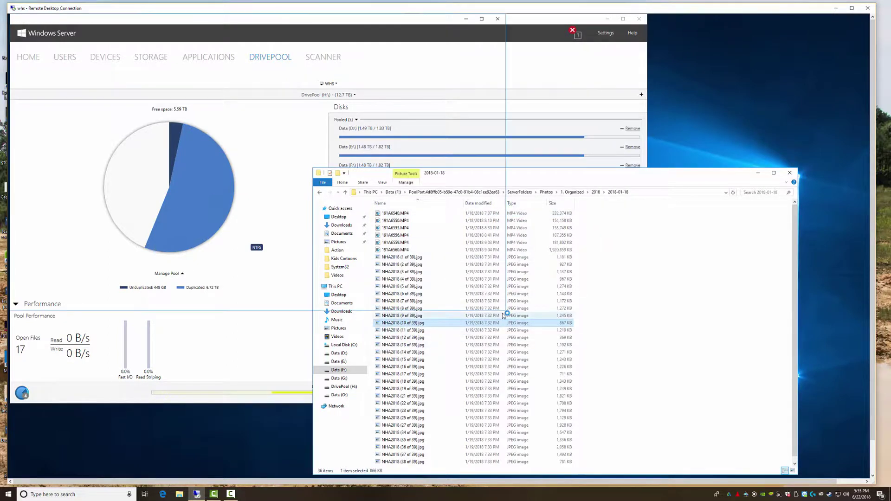
pyautogui.scroll(-3, 341, 201)
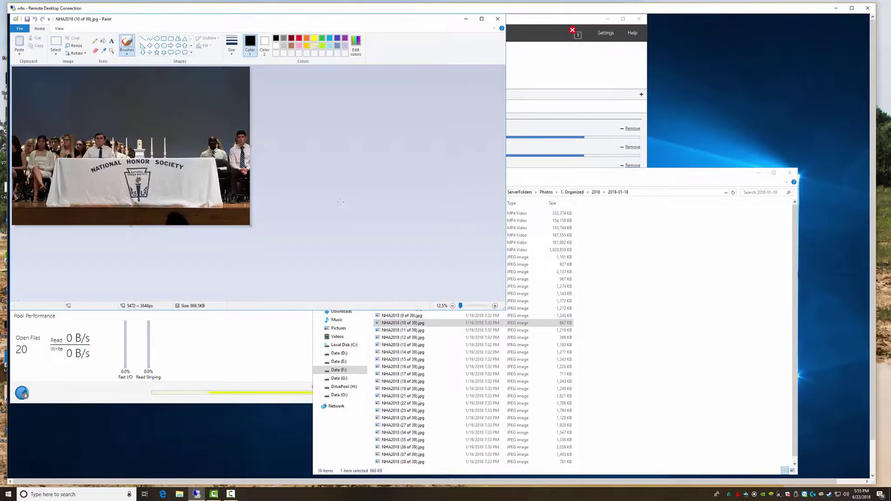
pyautogui.scroll(1, 341, 203)
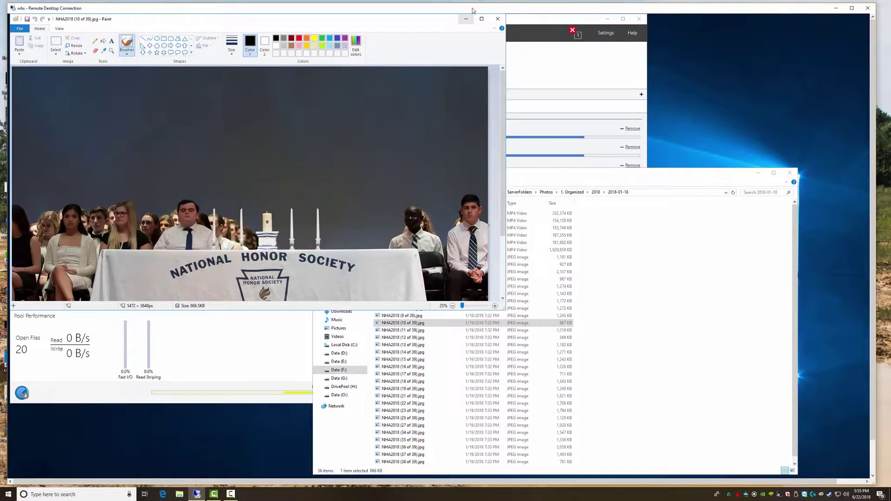
pyautogui.click(498, 19)
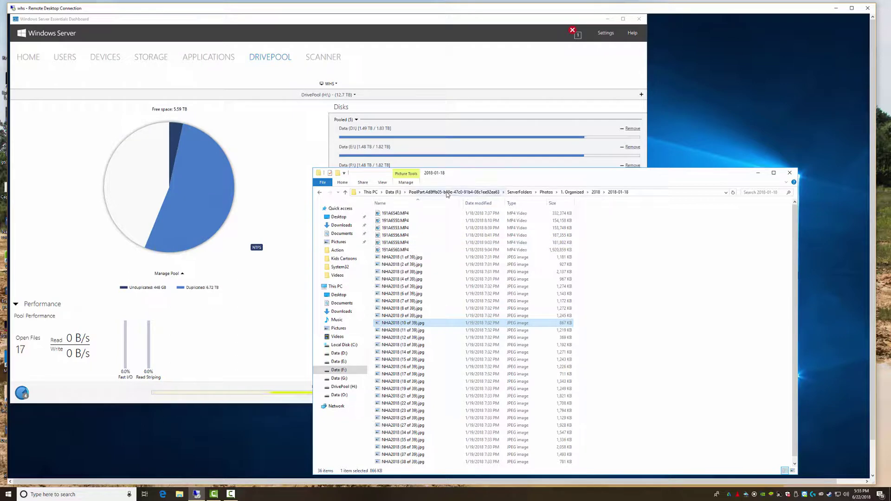
# Return to the Data (F:) root, clear the selection and close the Explorer window.
pyautogui.click(393, 192)
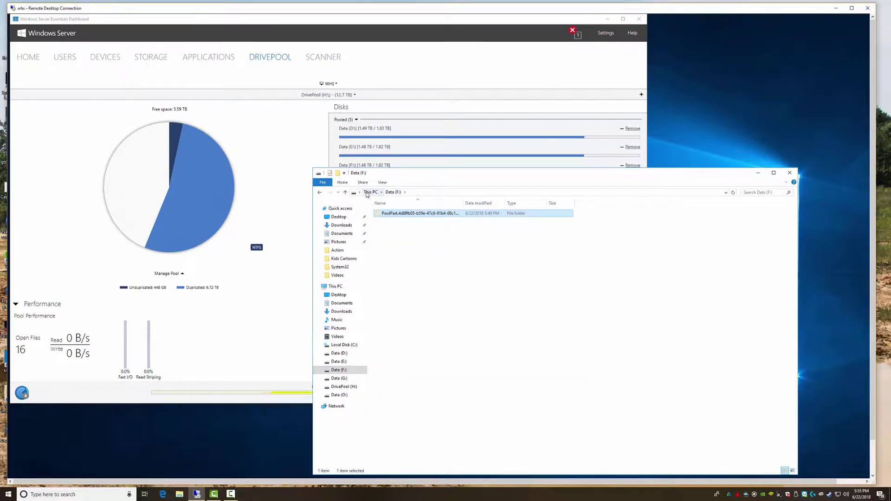
pyautogui.click(398, 235)
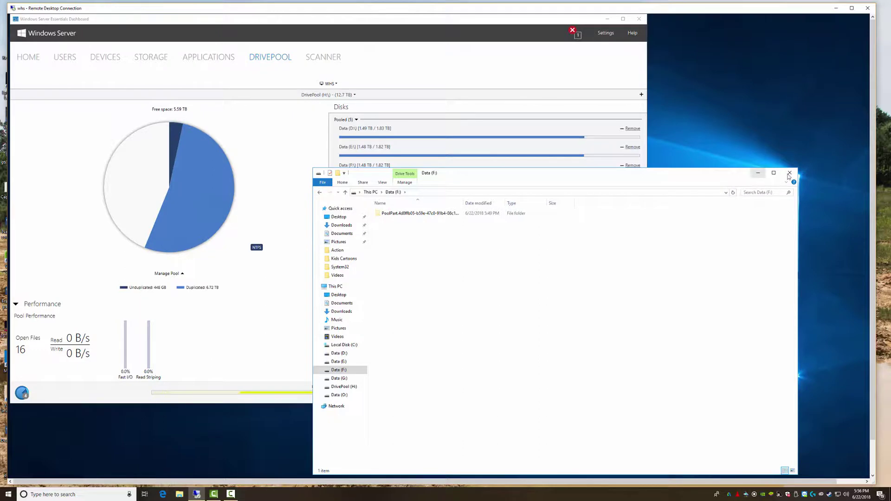
pyautogui.click(790, 173)
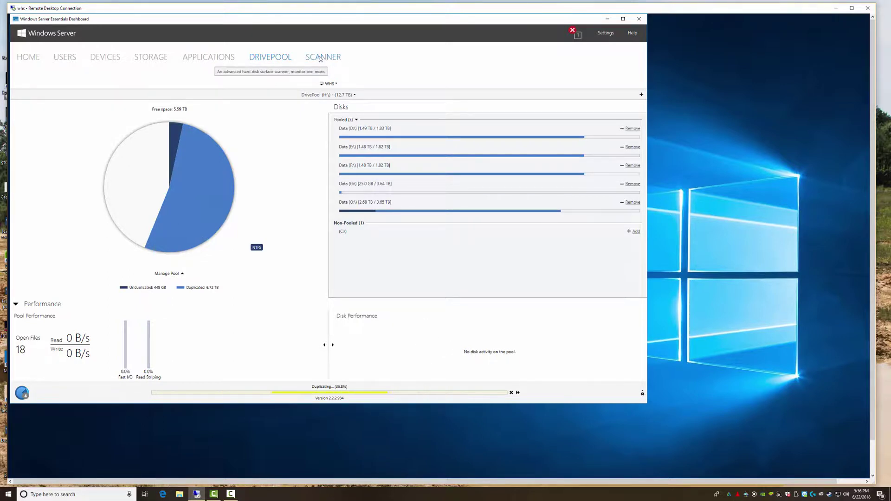
# Switch between the Scanner and DrivePool views, ending on the Scanner disk list.
pyautogui.click(319, 58)
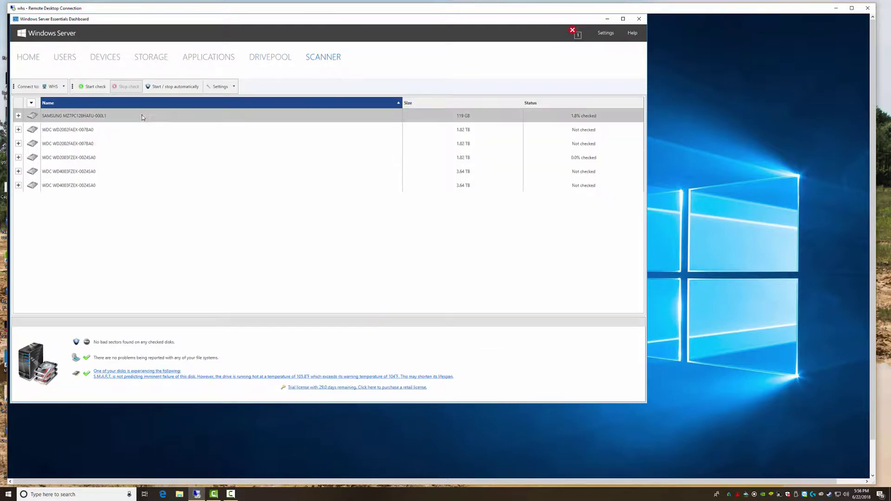
pyautogui.click(264, 60)
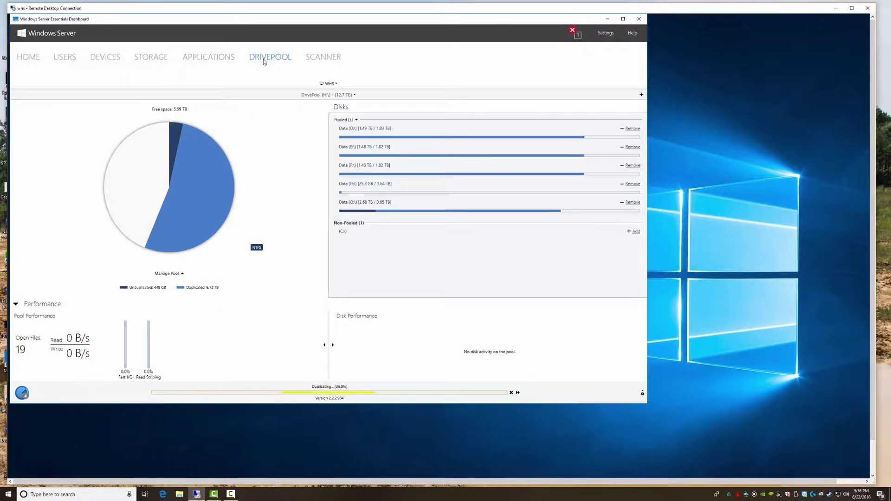
pyautogui.click(310, 58)
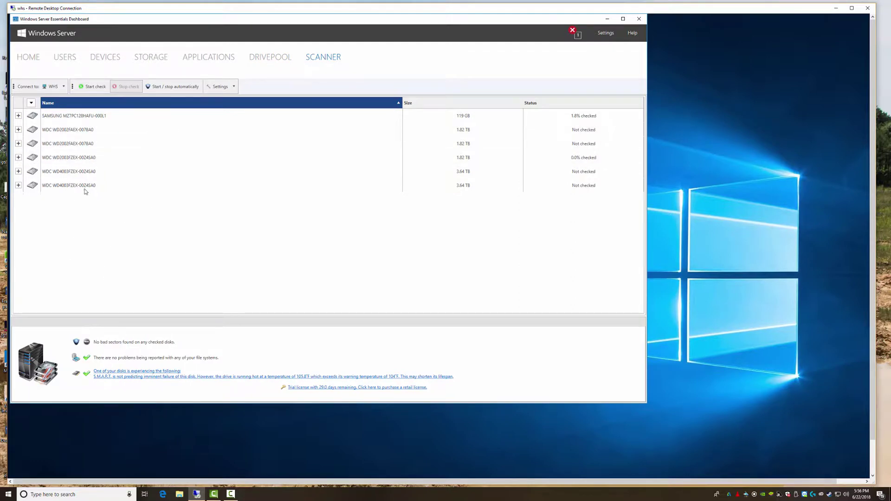
# Expand the WD4003FZEX disk's sectors and file system health, then view the G:\ disk's health summary.
pyautogui.click(18, 184)
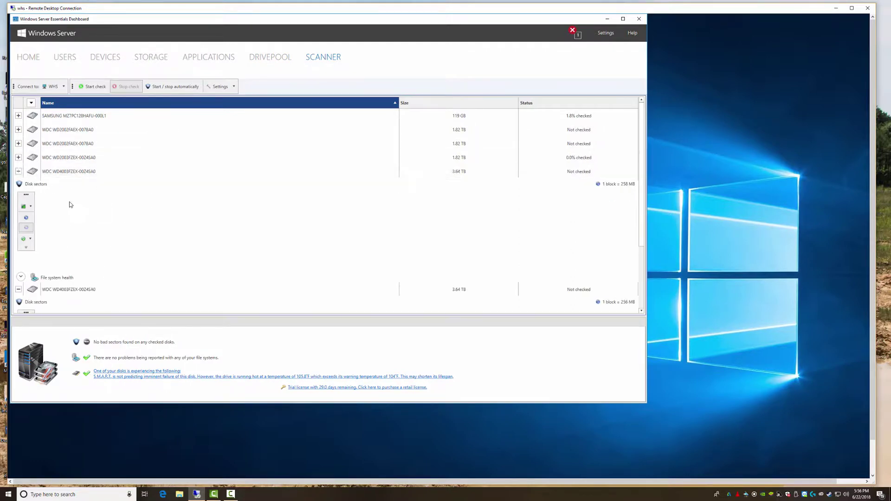
pyautogui.scroll(-2, 202, 241)
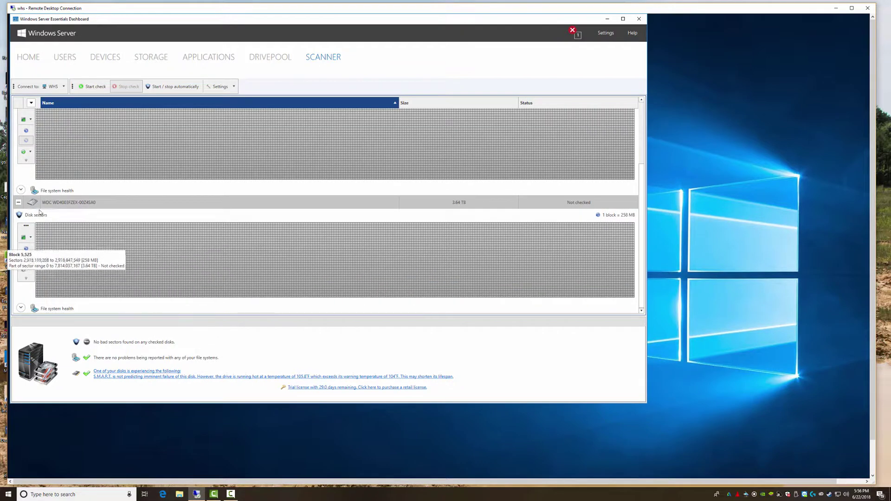
pyautogui.click(30, 271)
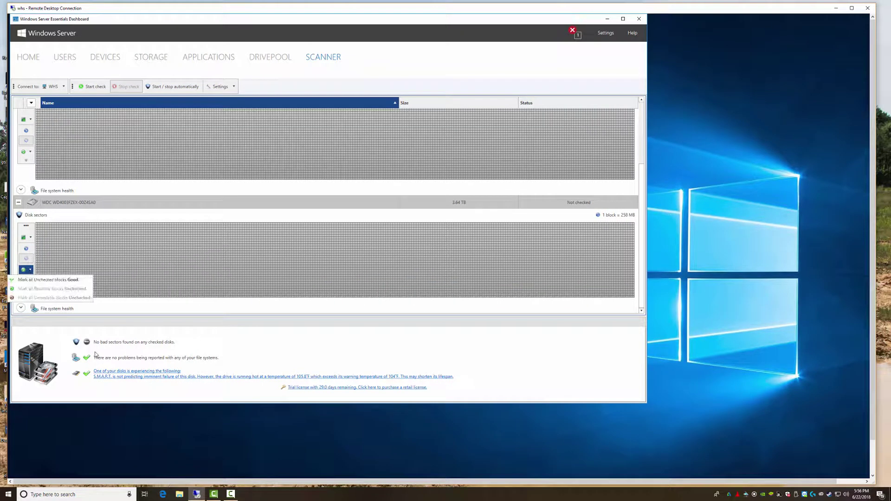
pyautogui.click(217, 358)
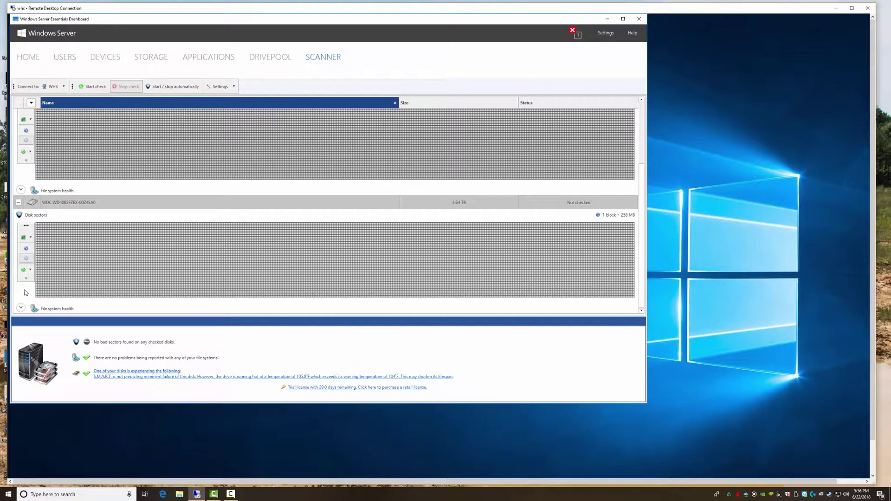
pyautogui.click(52, 309)
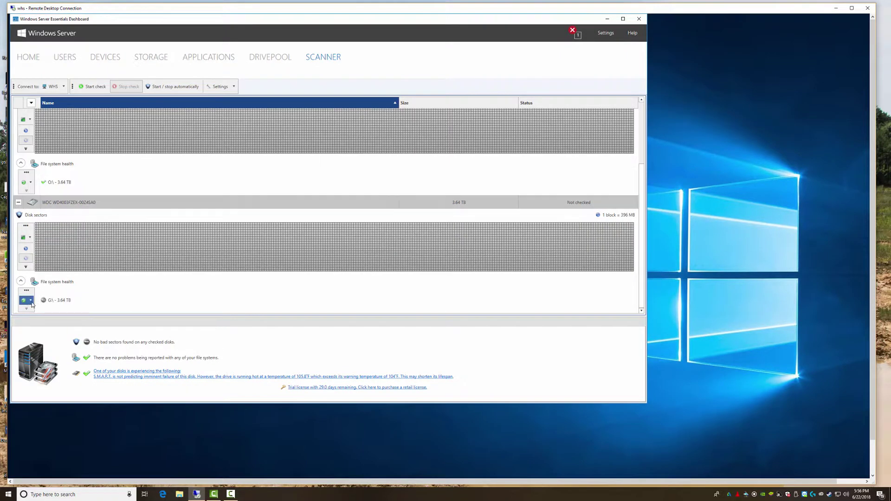
pyautogui.click(27, 312)
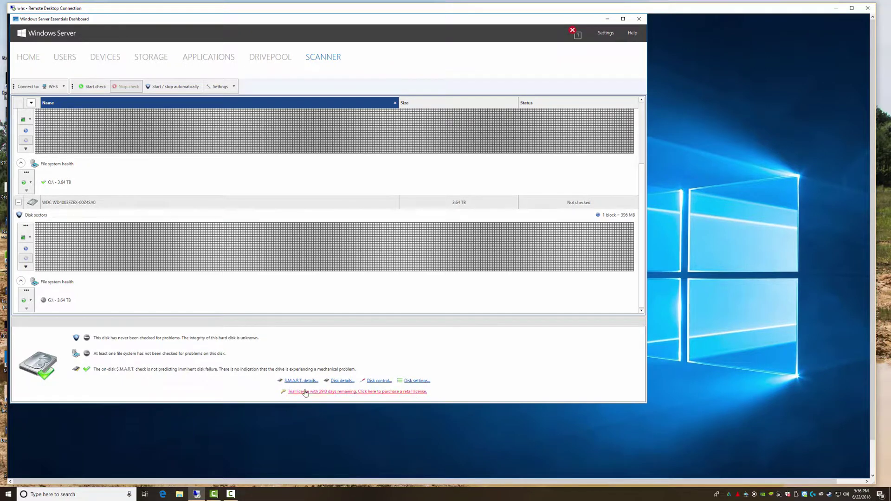
pyautogui.click(339, 381)
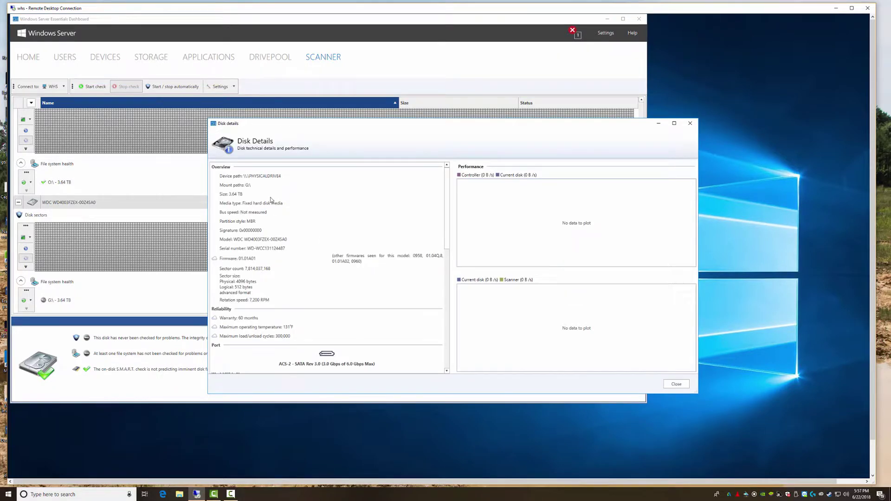
pyautogui.moveTo(227, 194); pyautogui.dragTo(258, 186)
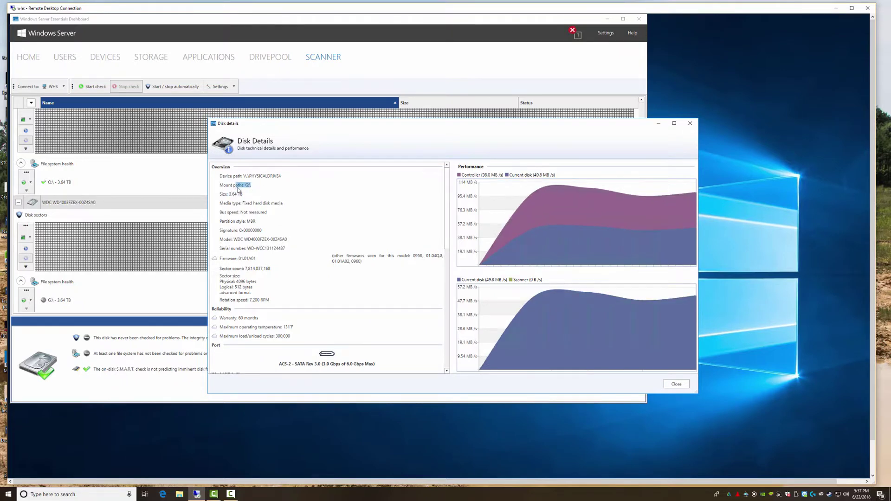
pyautogui.scroll(-1, 276, 239)
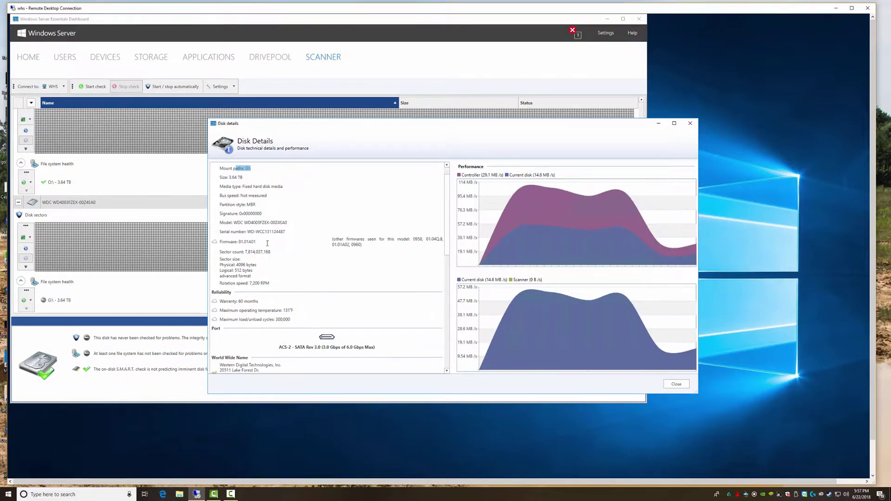
pyautogui.scroll(-3, 267, 244)
pyautogui.moveTo(230, 191); pyautogui.dragTo(256, 192)
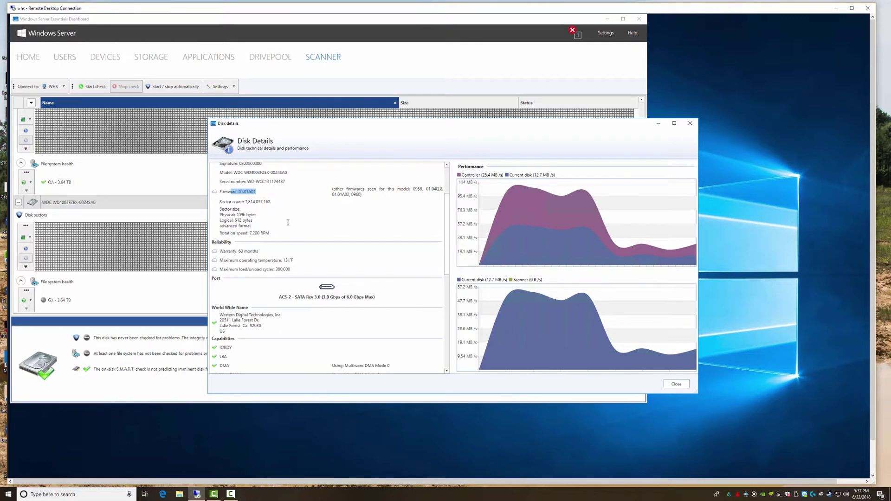
pyautogui.scroll(-3, 288, 266)
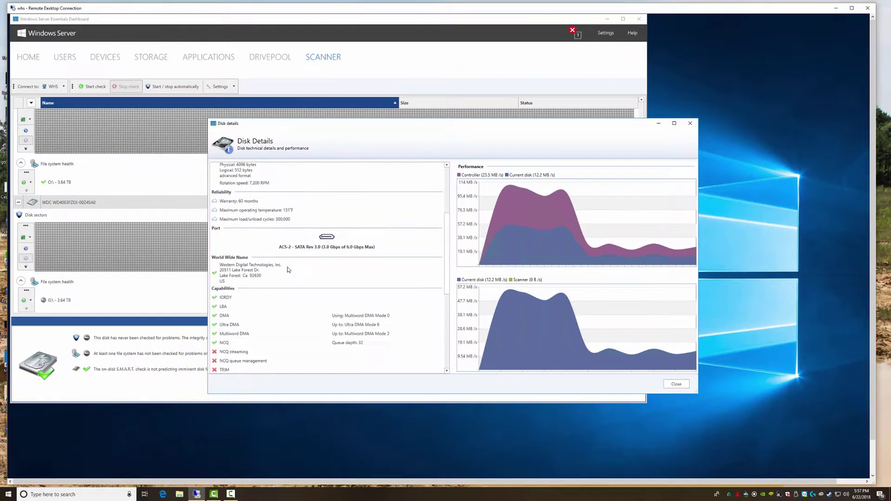
pyautogui.moveTo(225, 211); pyautogui.dragTo(307, 216)
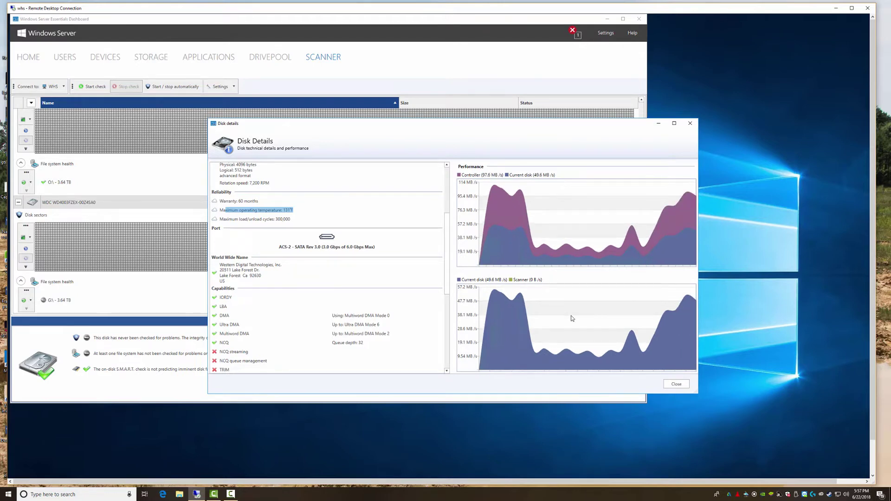
pyautogui.click(676, 384)
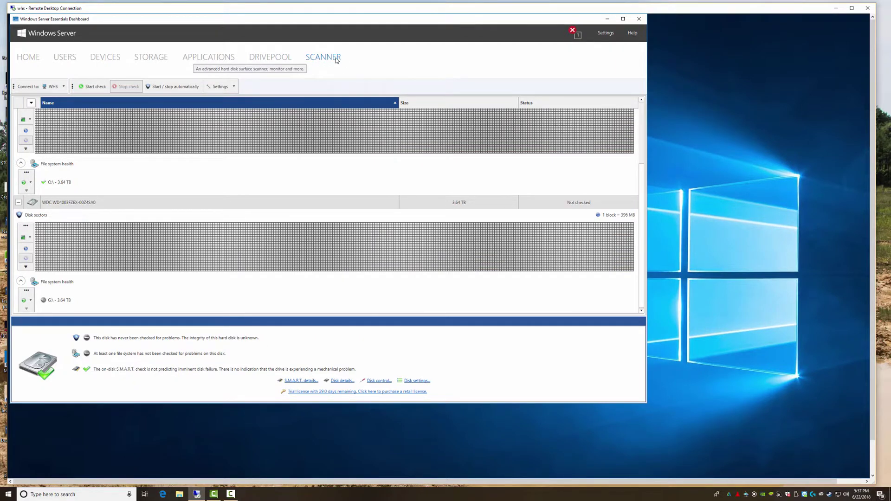
# Return to the DrivePool view, check the disk rows, and collapse Performance to enlarge the pie chart.
pyautogui.click(273, 57)
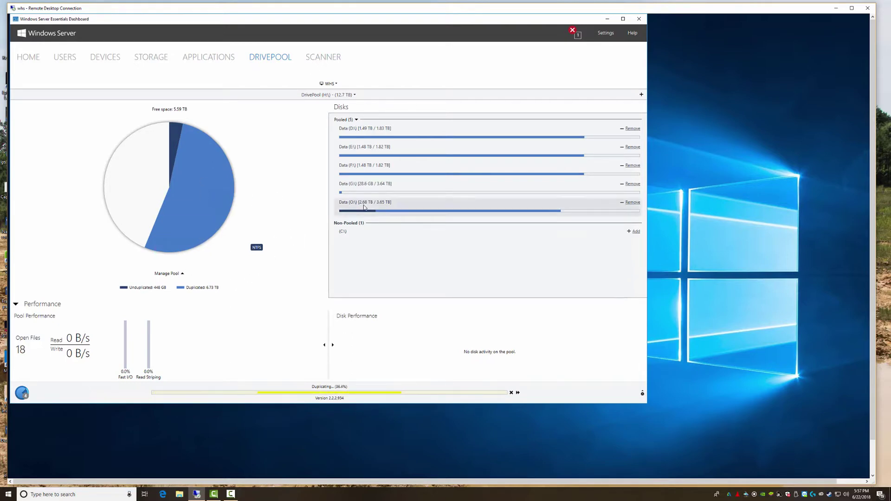
pyautogui.moveTo(365, 208)
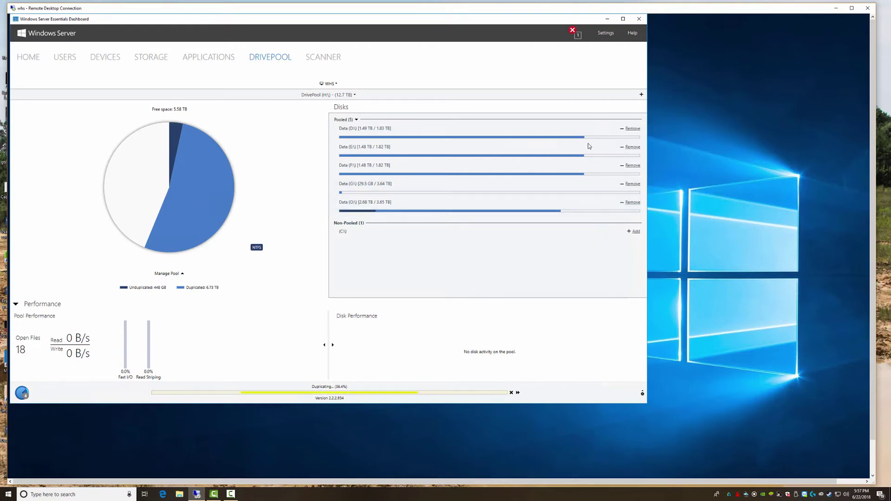
pyautogui.moveTo(362, 186)
pyautogui.click(311, 306)
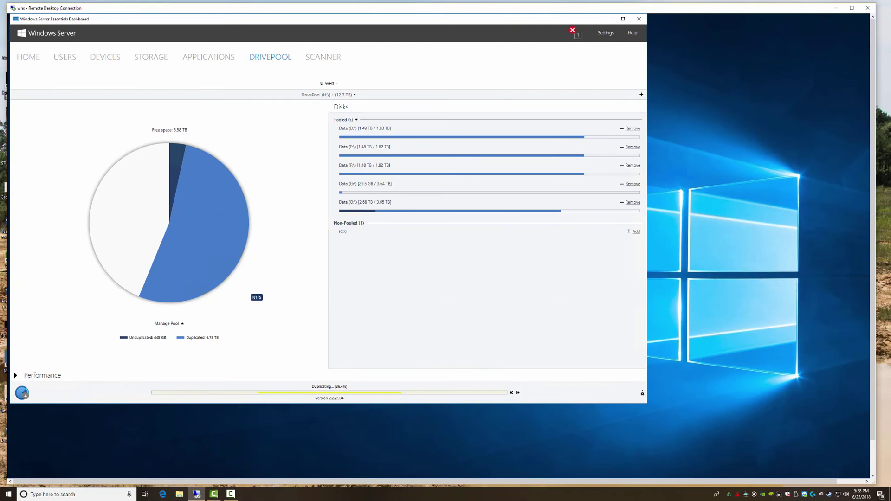